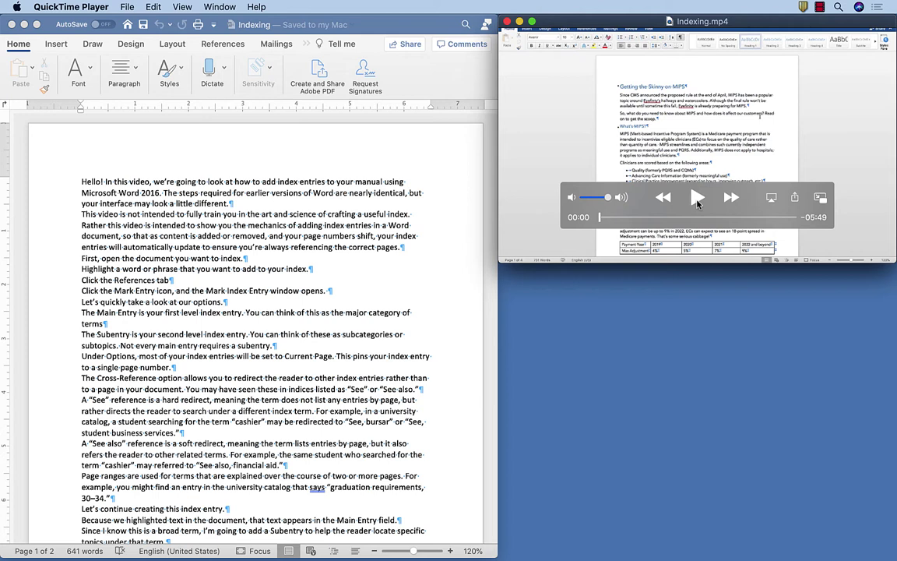
Step: Play Indexing.mp4 in QuickTime and pause it at five seconds
left_click(697, 200)
left_click(697, 200)
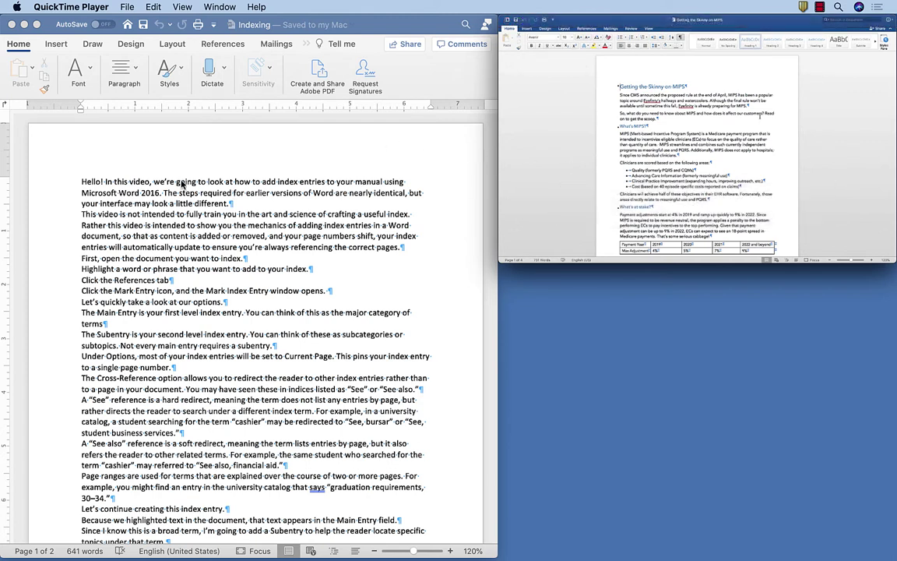
left_click(82, 181)
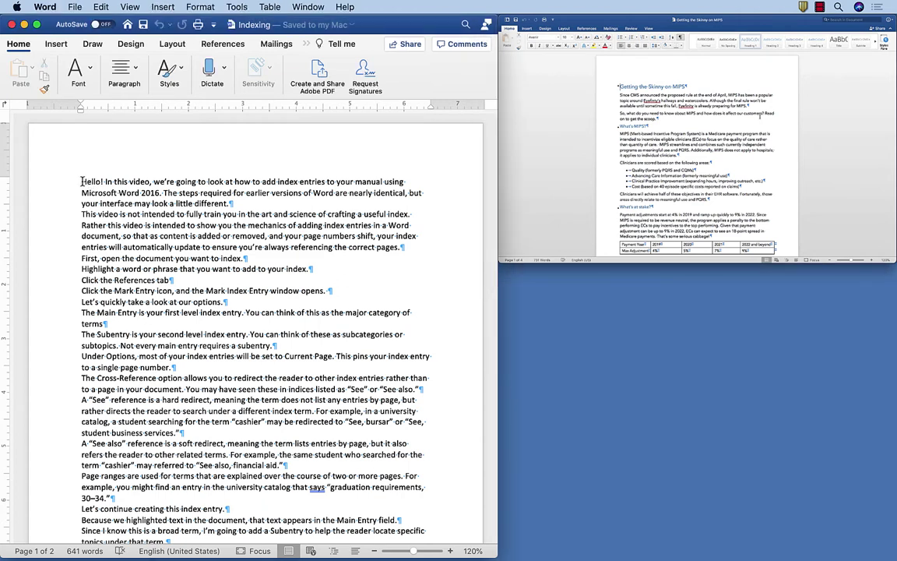
Step: In the Word script, replace 'Hello' with 'Greetings' and 'we're going to look at' with 'I'm going to show you'
left_click_drag(82, 181, 100, 184)
type("Gre")
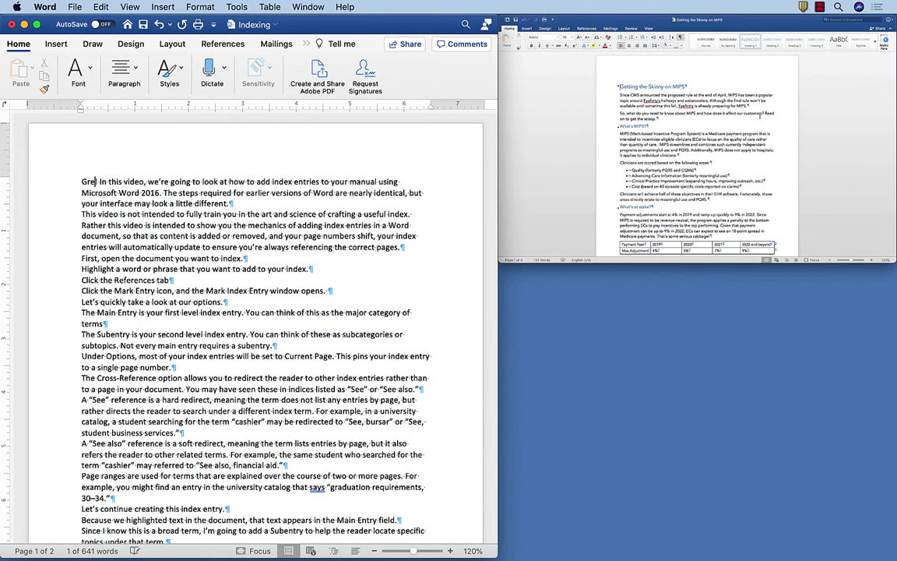
type("etings!")
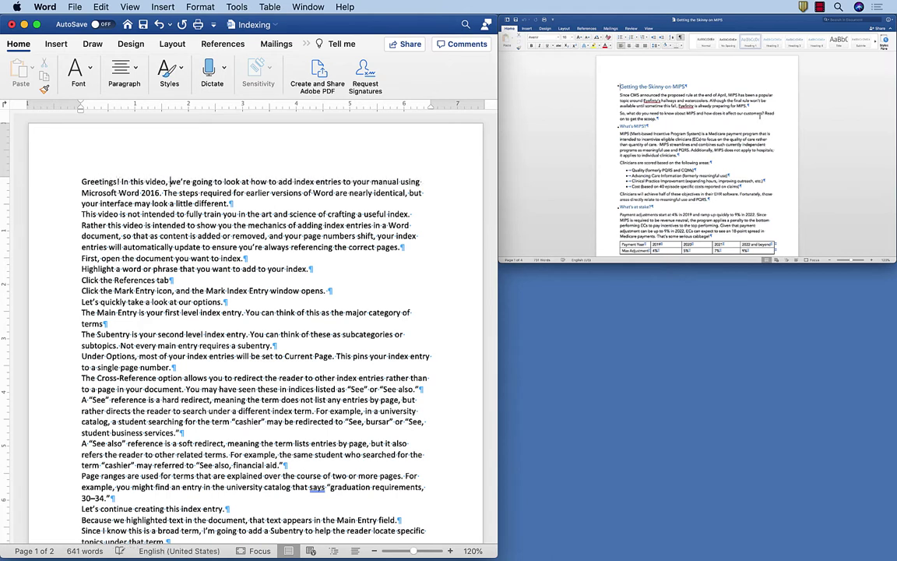
left_click_drag(83, 182, 99, 182)
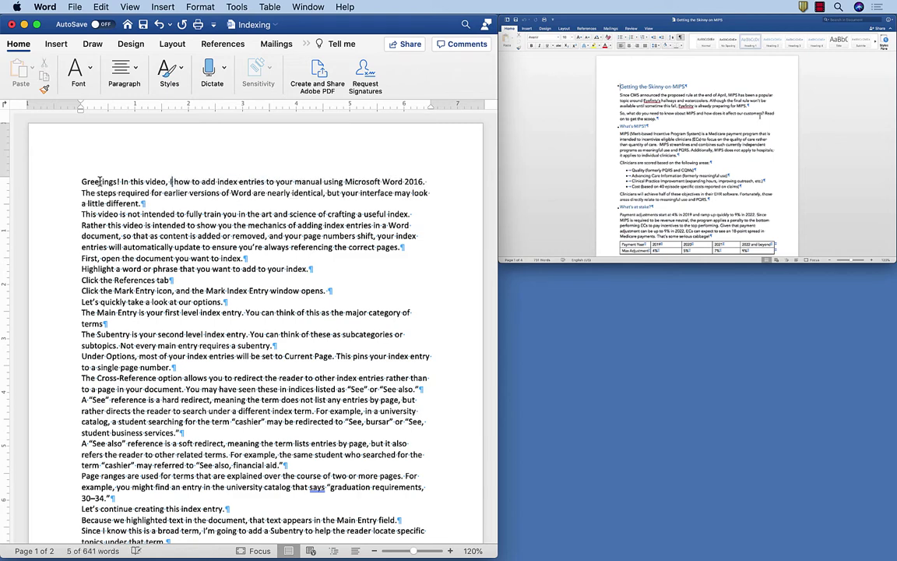
type("I'm going ")
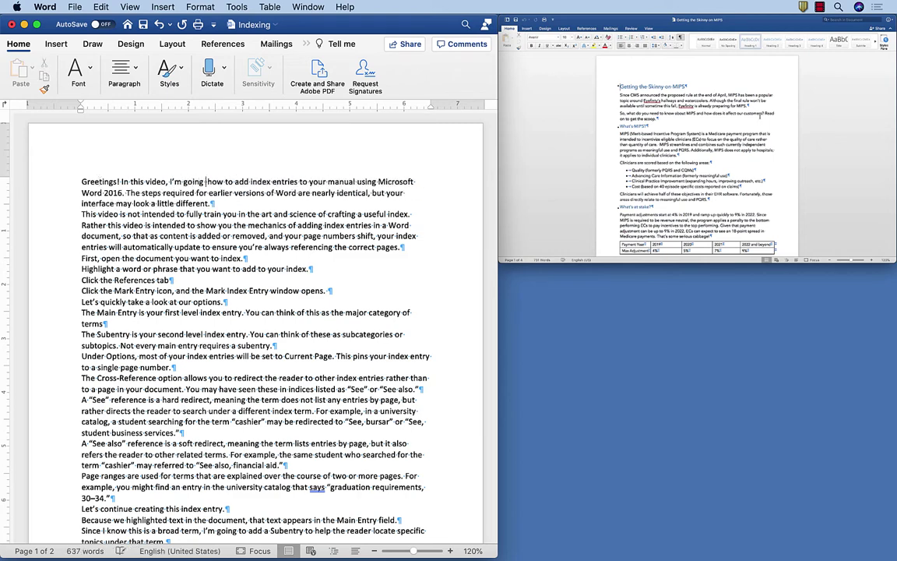
type("to show you")
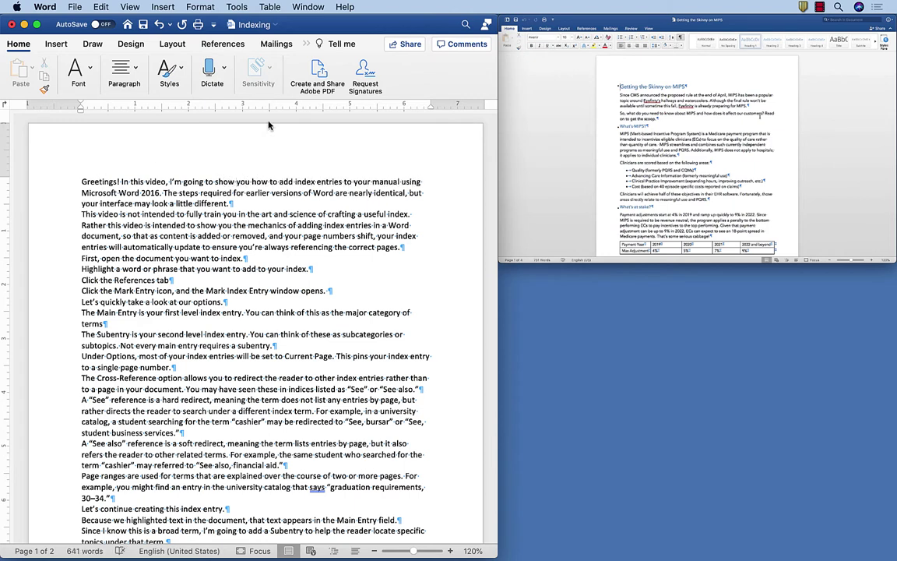
mouse_move(698, 140)
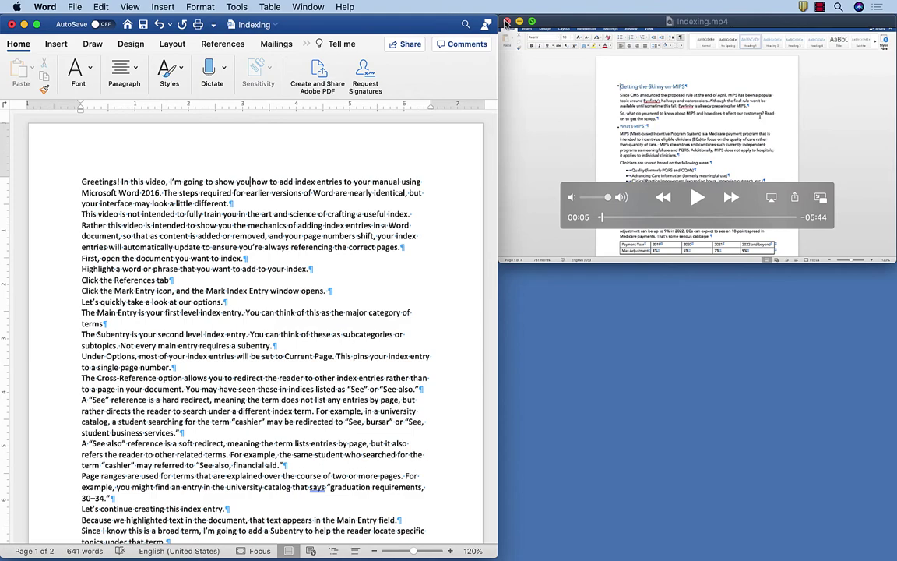
Step: Close QuickTime, start a new video upload in Safari, and drop Indexing.mp4 onto the dialog
key("super+w")
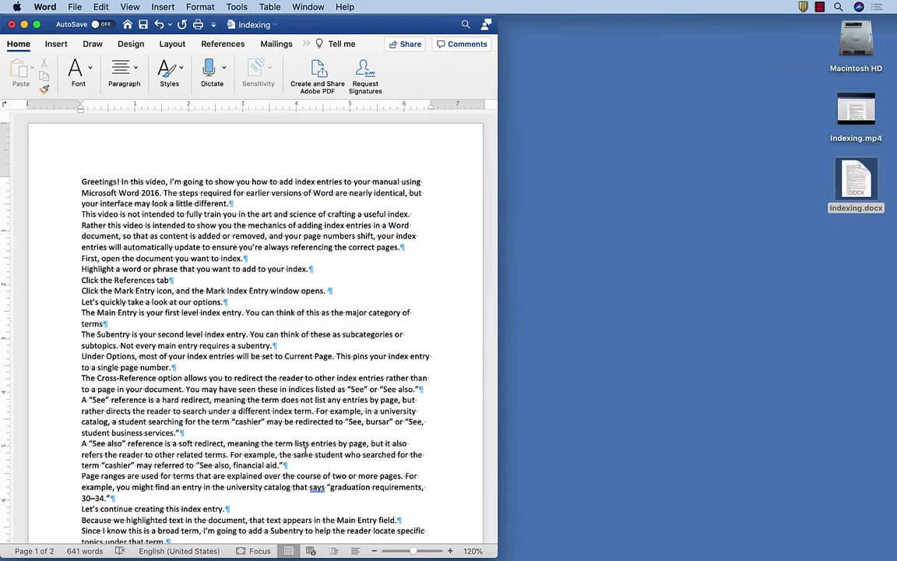
left_click(297, 546)
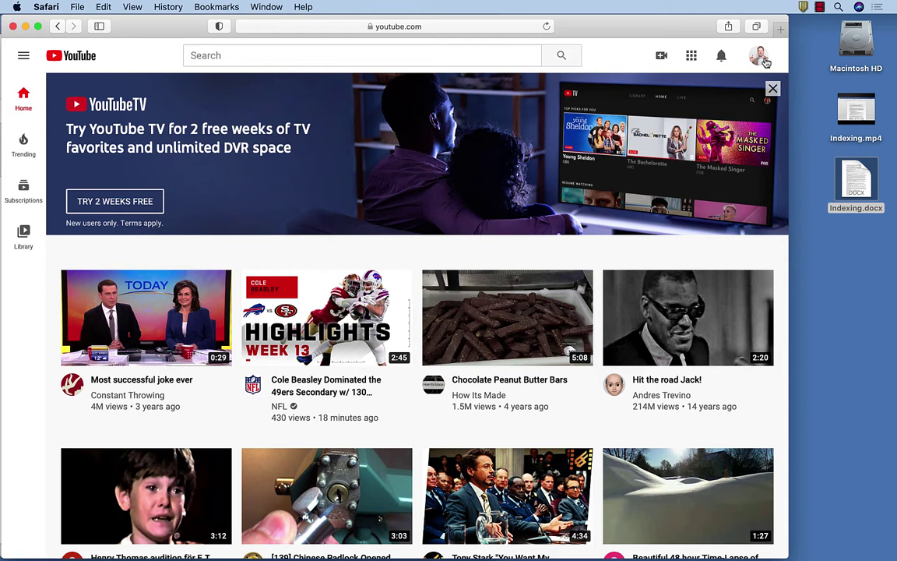
left_click(663, 60)
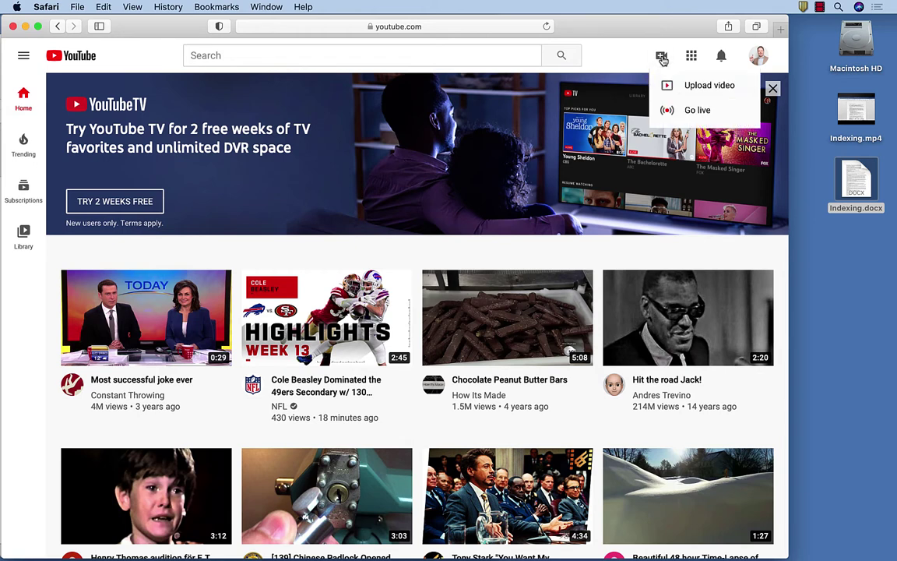
left_click(667, 86)
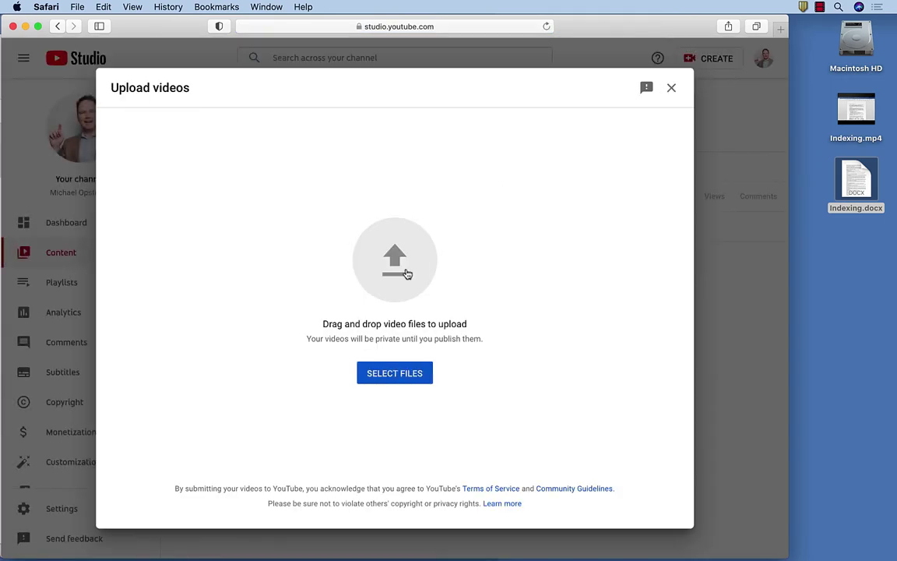
left_click(405, 273)
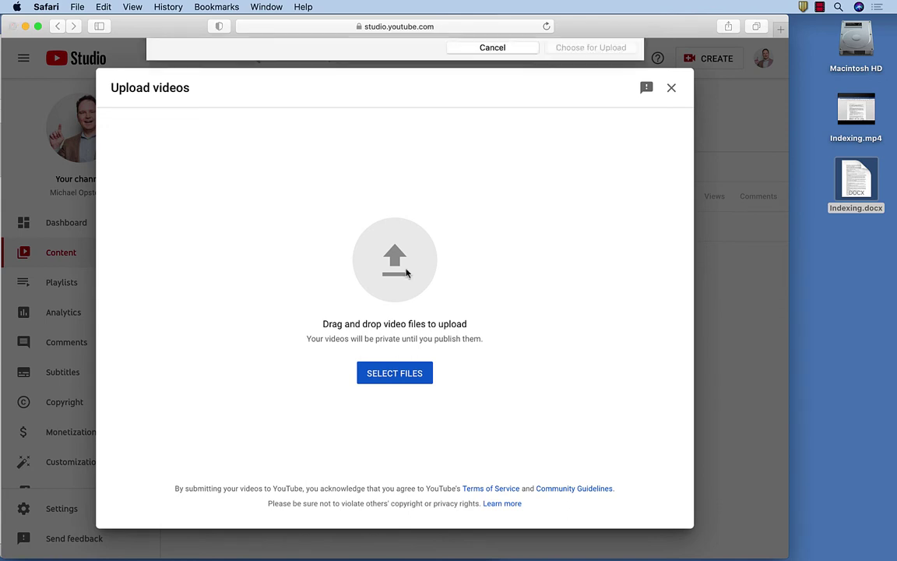
left_click(481, 305)
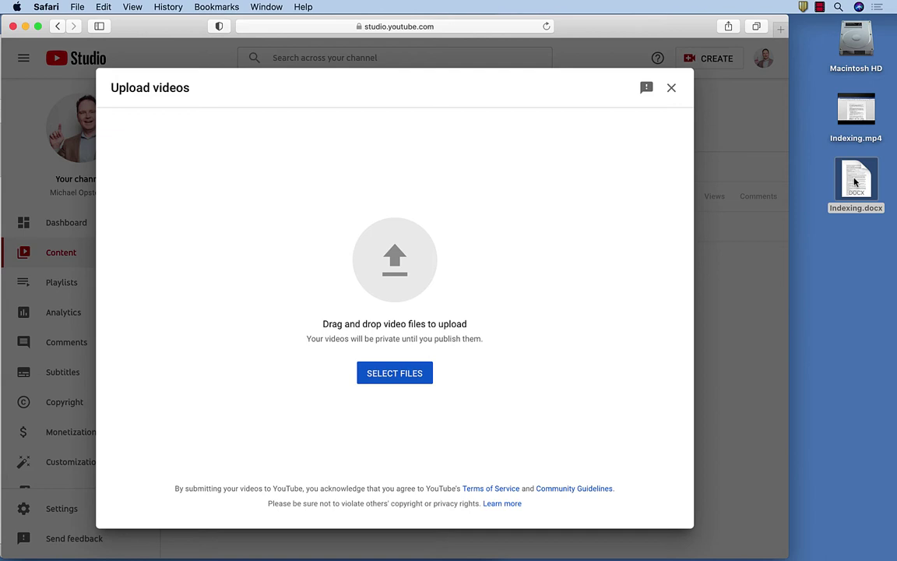
mouse_move(856, 113)
left_mouse_down()
mouse_move(556, 196)
mouse_move(407, 263)
left_mouse_up()
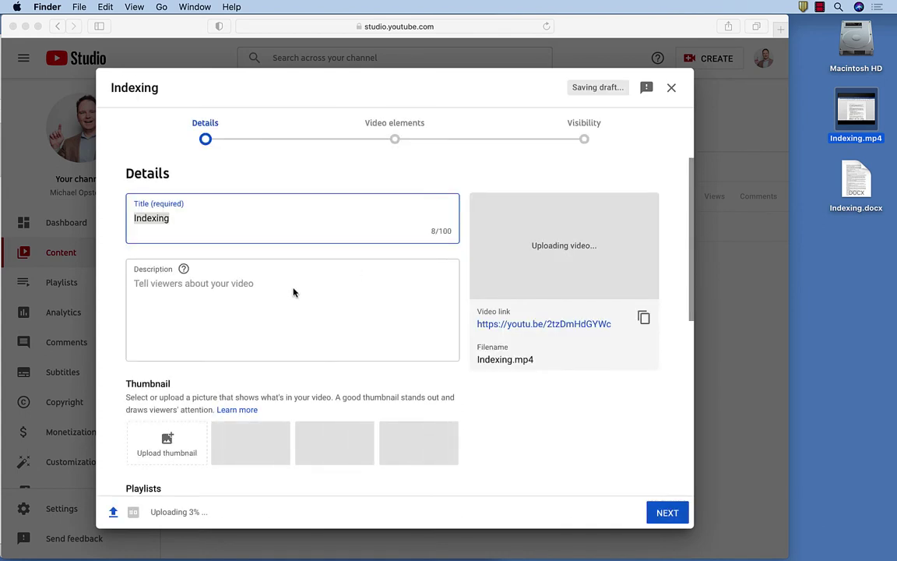
Step: Enter the description 'This video is for manual writing students.'
left_click(293, 288)
left_click(294, 289)
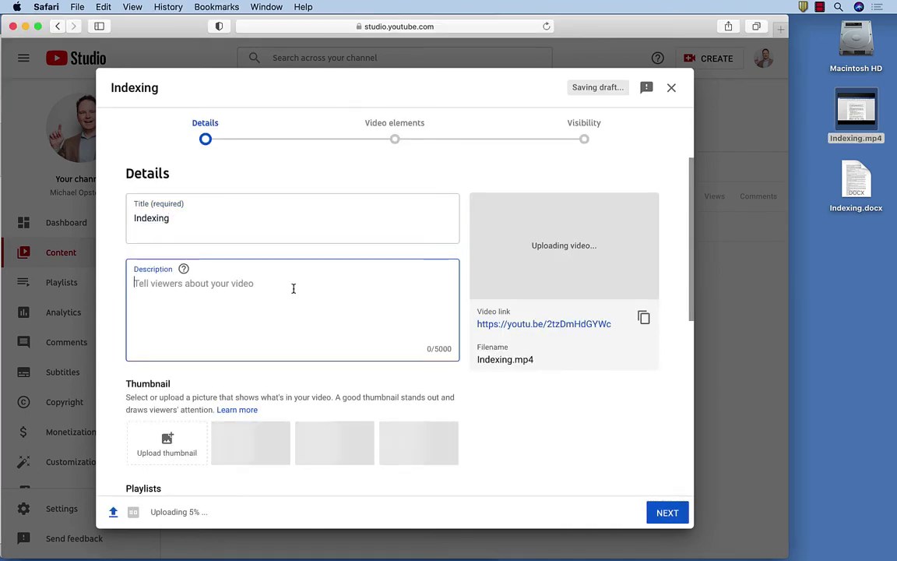
type("This video is")
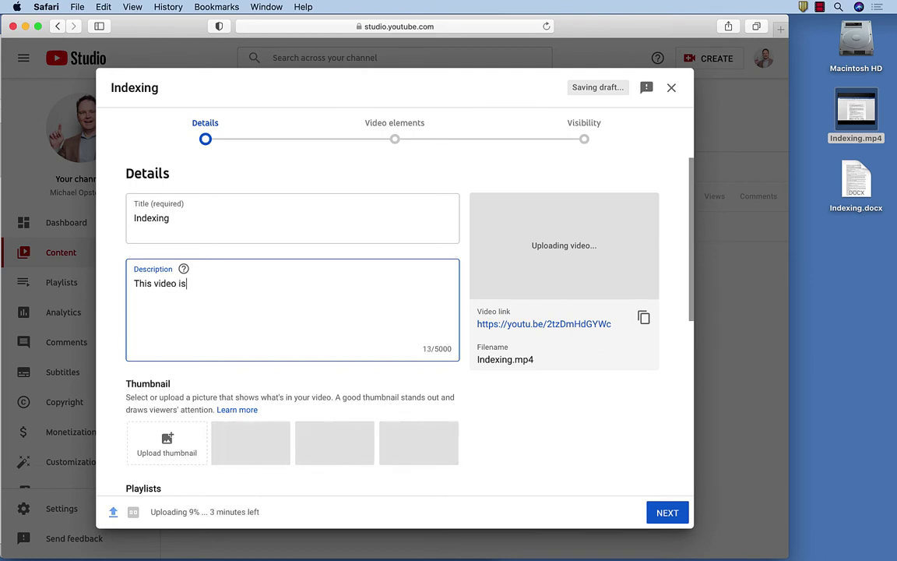
type(" for manual writing")
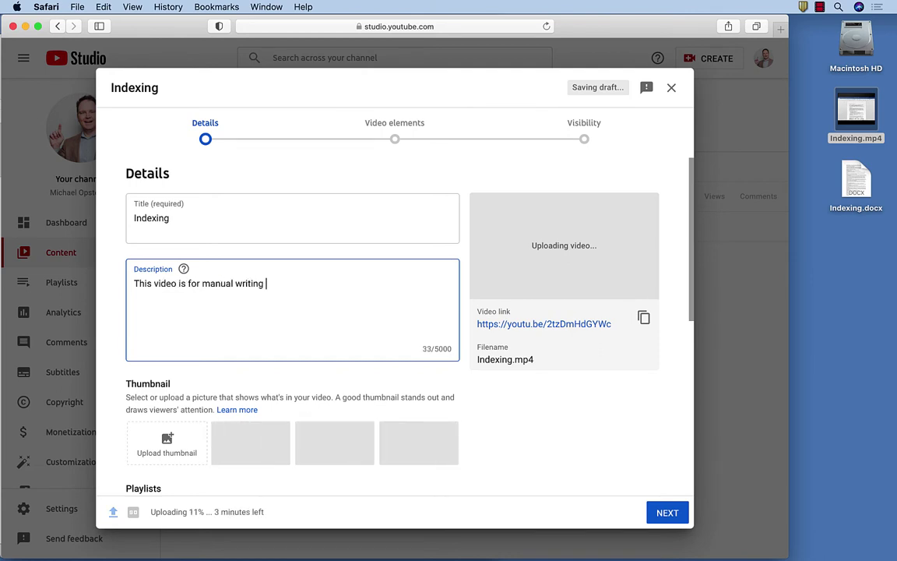
type(" students.")
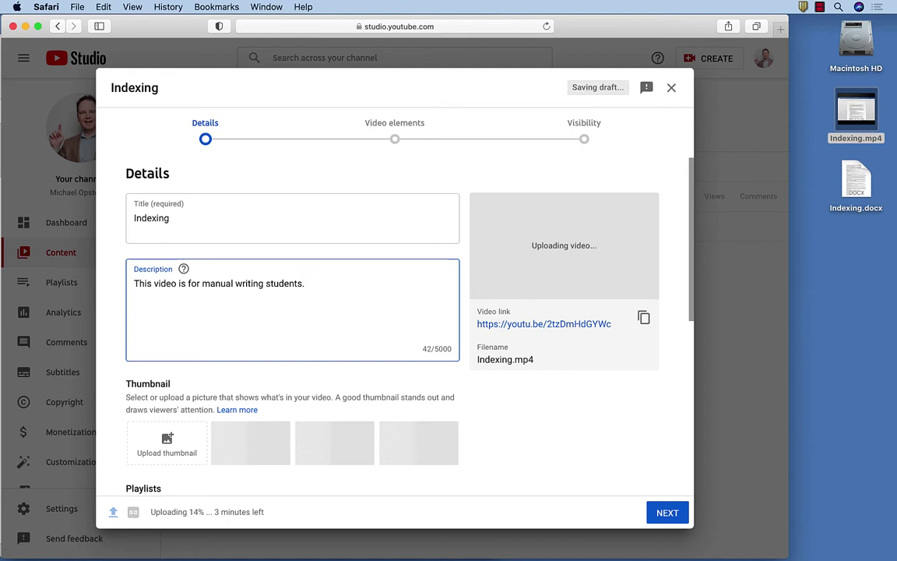
Step: Under More options, add the tags indexing, index, manual writing, technical writing
scroll(308, 349, "down", 1)
scroll(309, 348, "down", 3)
scroll(308, 349, "down", 3)
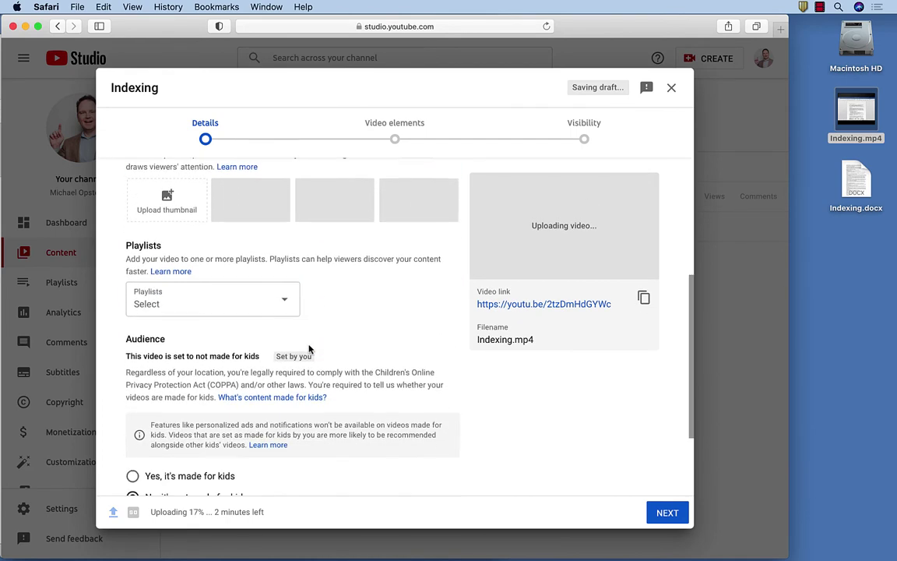
scroll(309, 349, "down", 2)
scroll(308, 349, "down", 1)
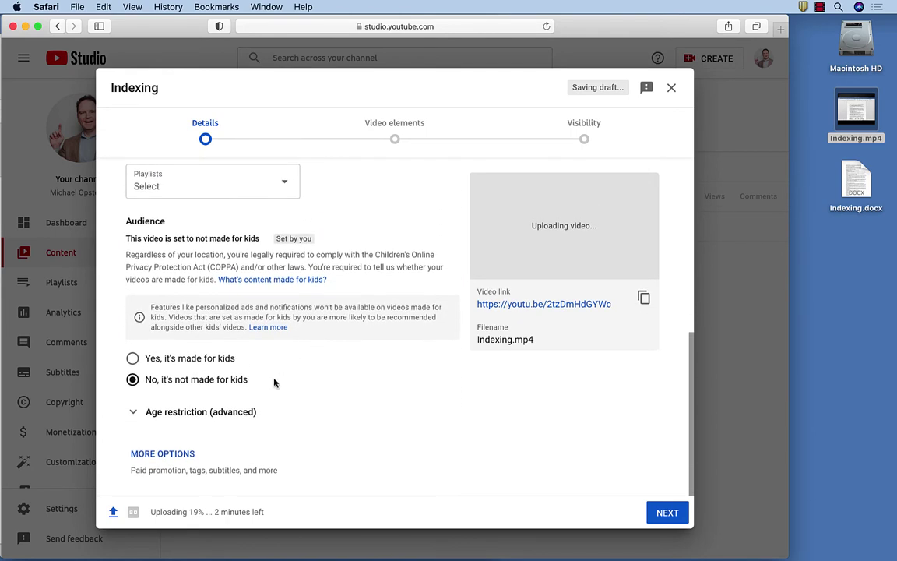
left_click(181, 453)
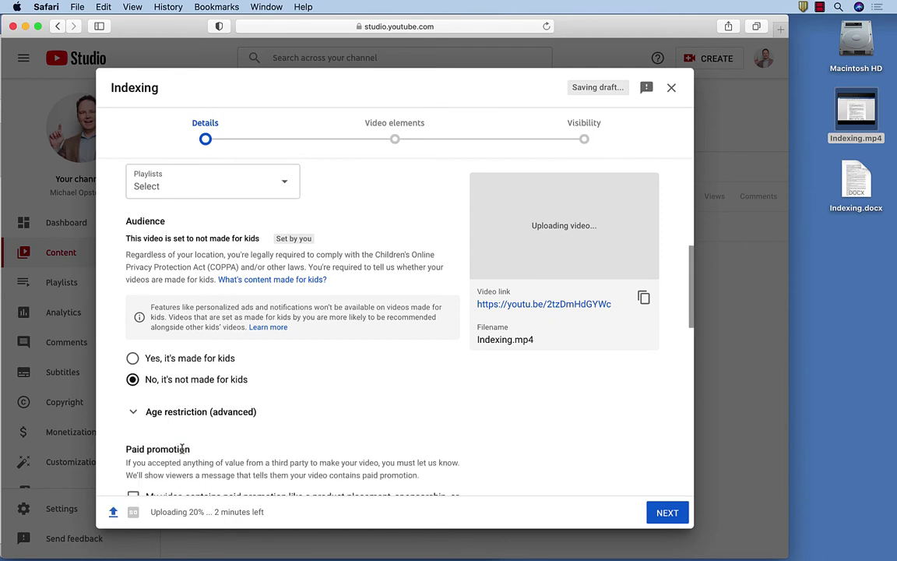
scroll(182, 449, "down", 1)
scroll(180, 448, "down", 4)
scroll(181, 436, "down", 2)
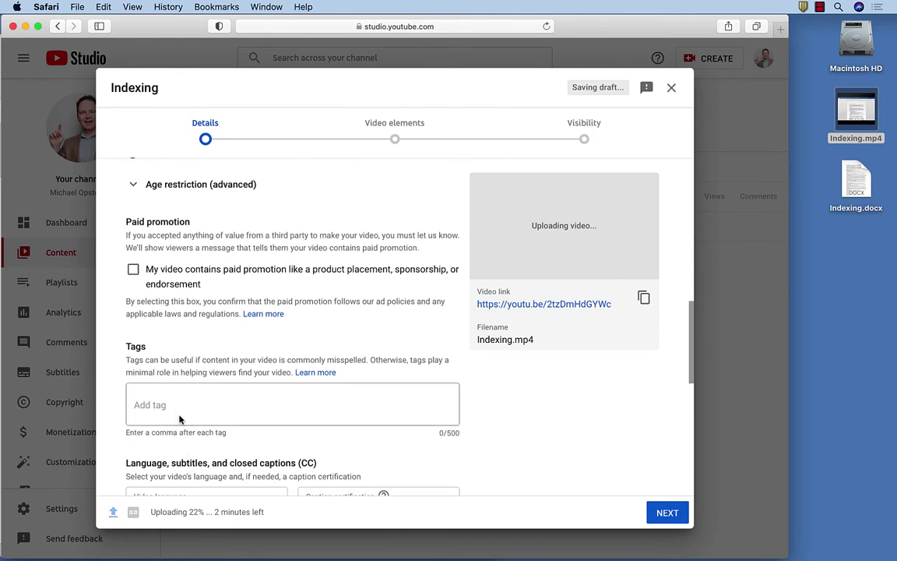
left_click(176, 411)
type("indexi")
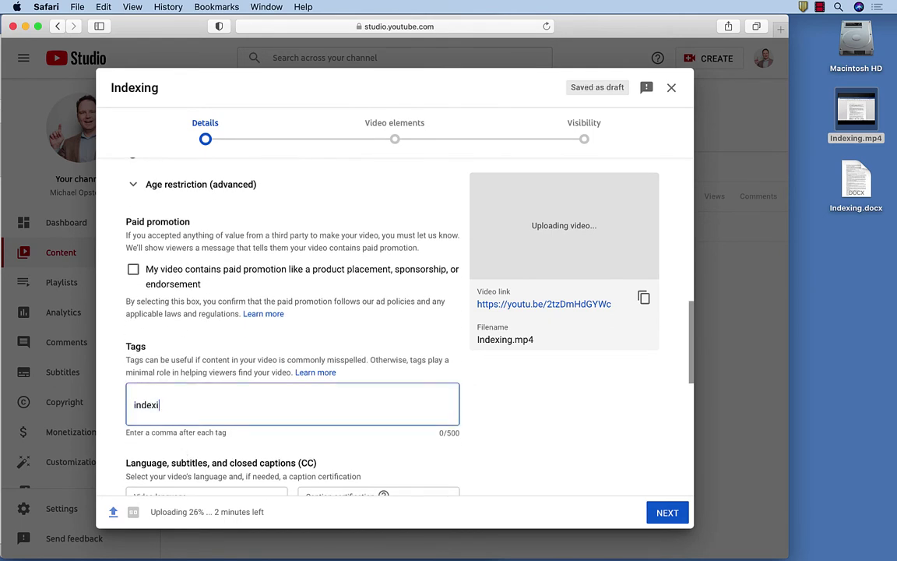
type("ng,index,ma")
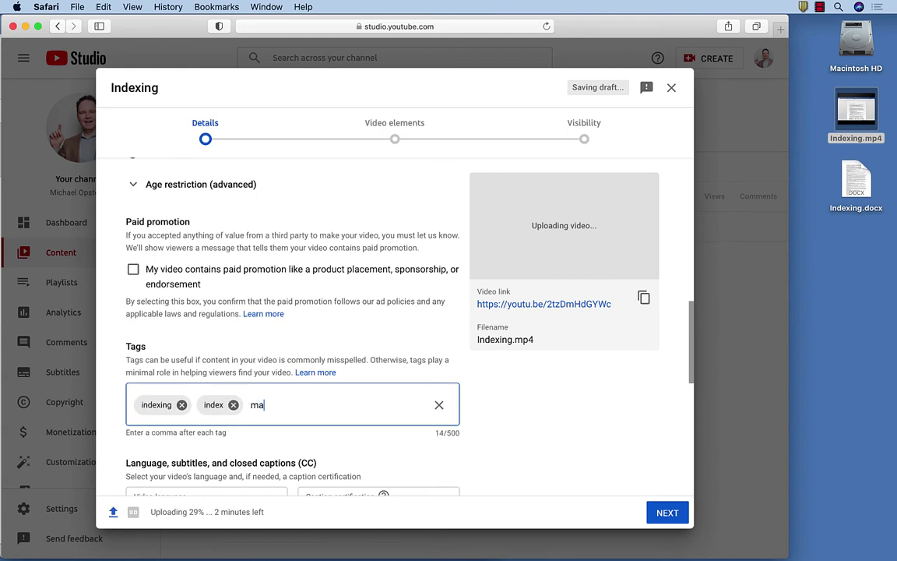
type("nual writing")
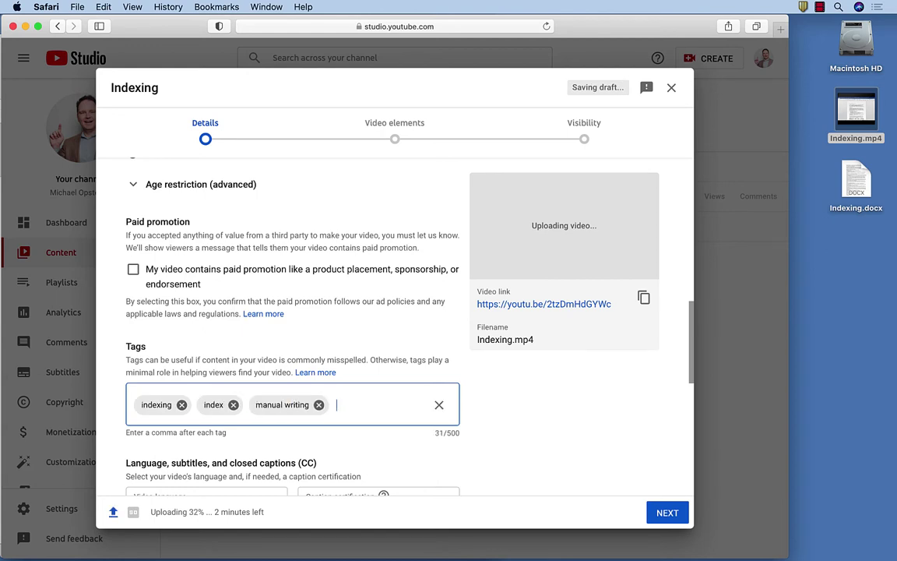
type(",technical writ")
type("ing,")
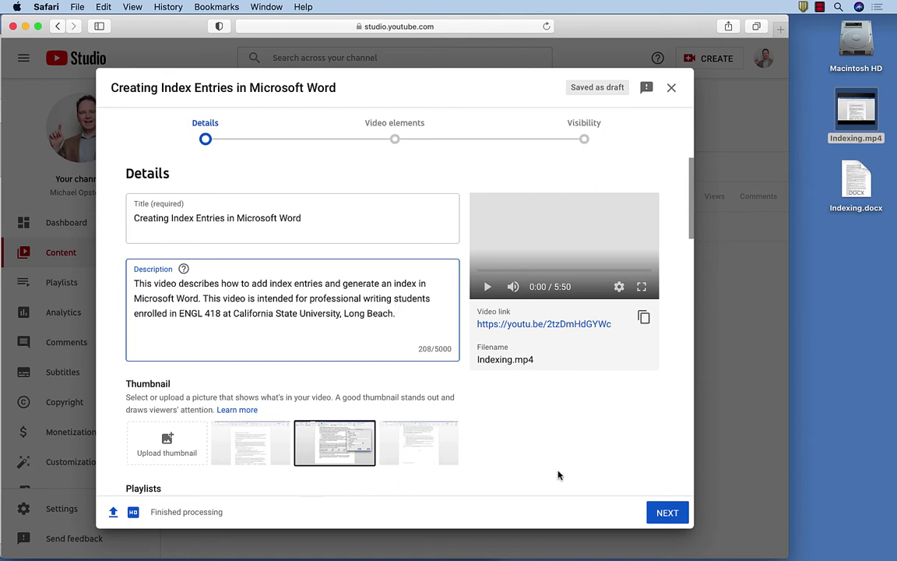
Step: Advance past Video elements to Visibility and save the video as Unlisted
left_click(666, 512)
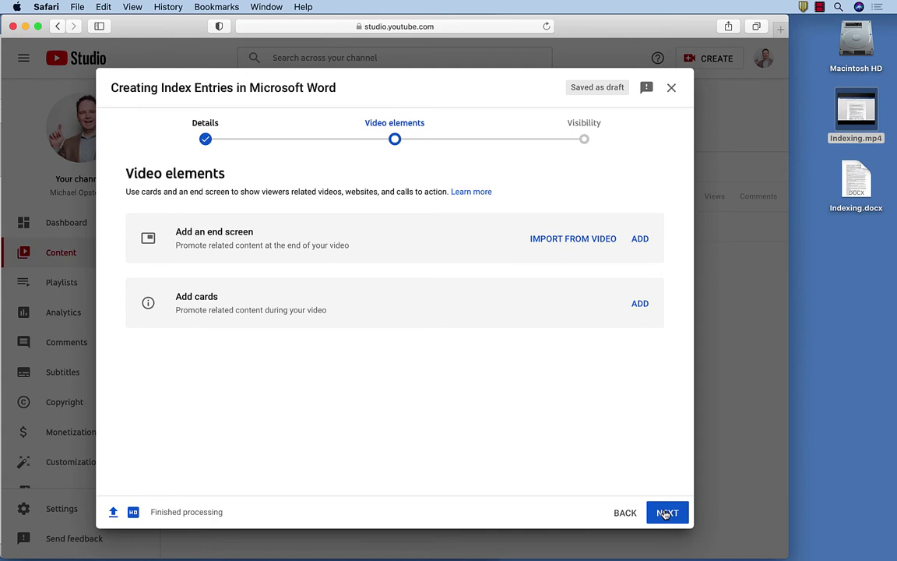
left_click(666, 513)
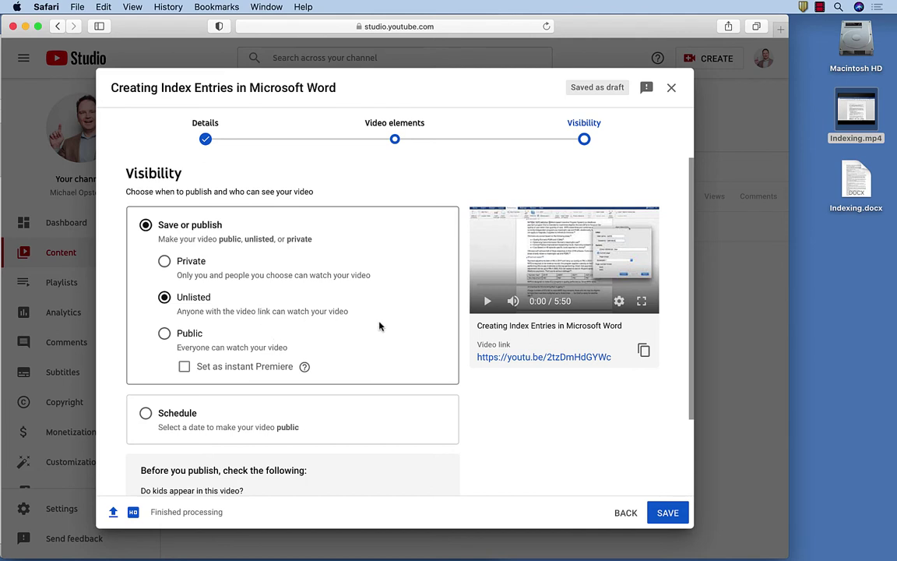
left_click(665, 512)
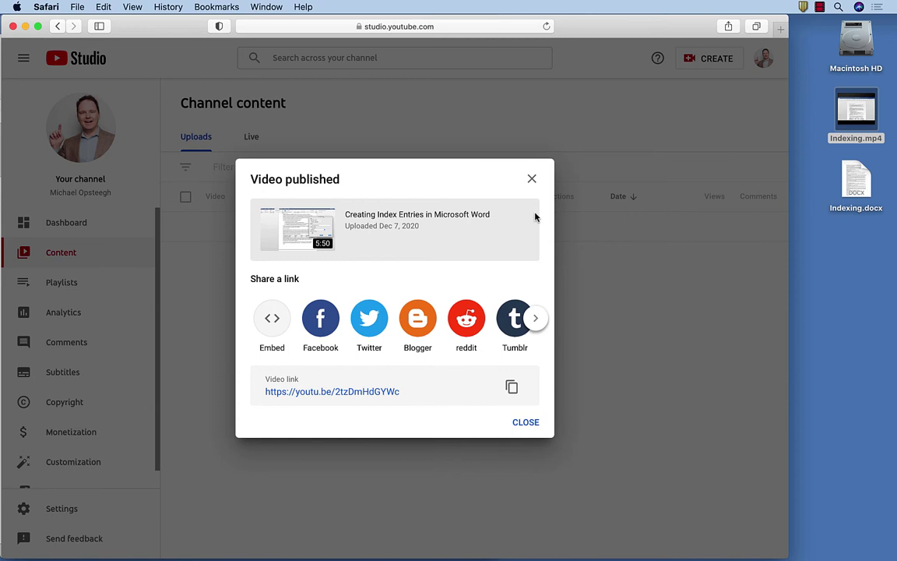
Step: Dismiss the Video published dialog to return to Channel content
left_click(530, 180)
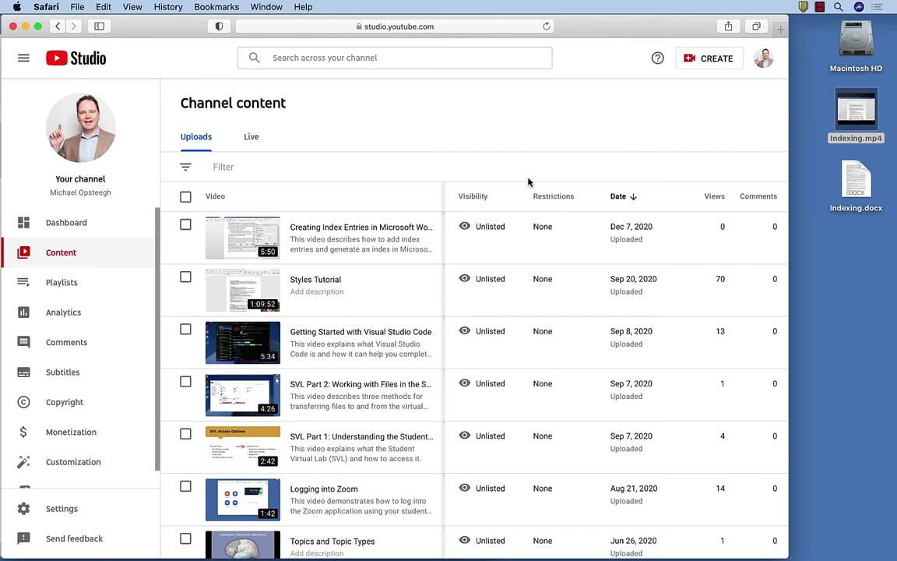
mouse_move(311, 238)
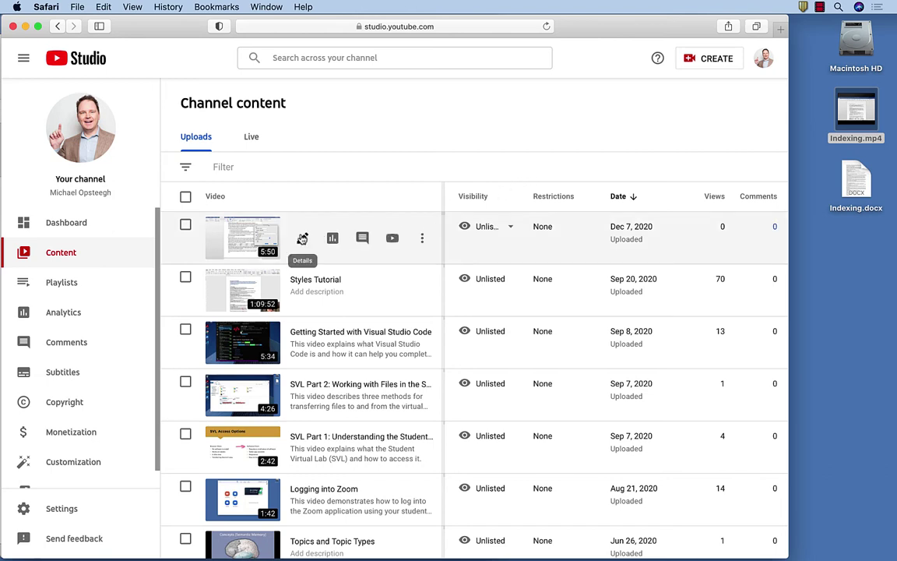
Step: Open the Creating Index Entries video's details and go to its Subtitles page
left_click(302, 239)
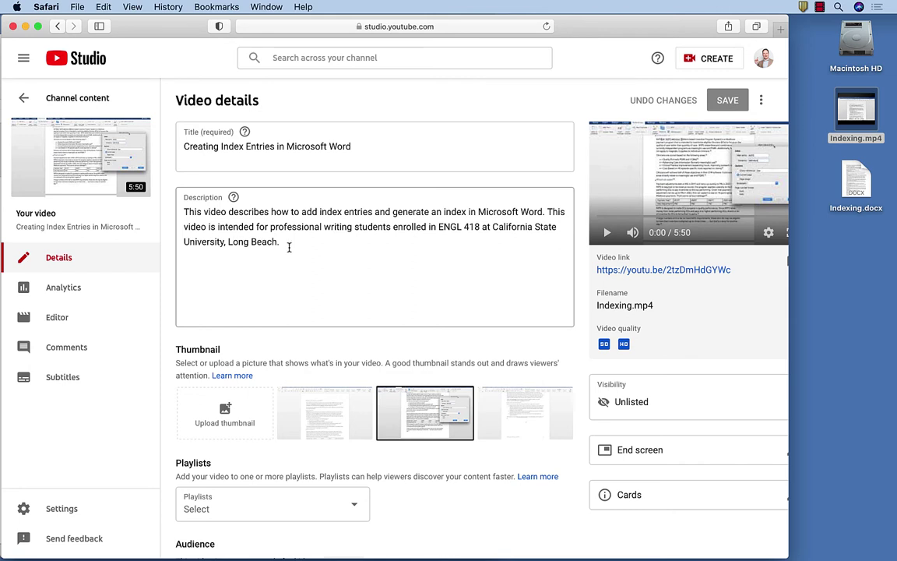
left_click(60, 378)
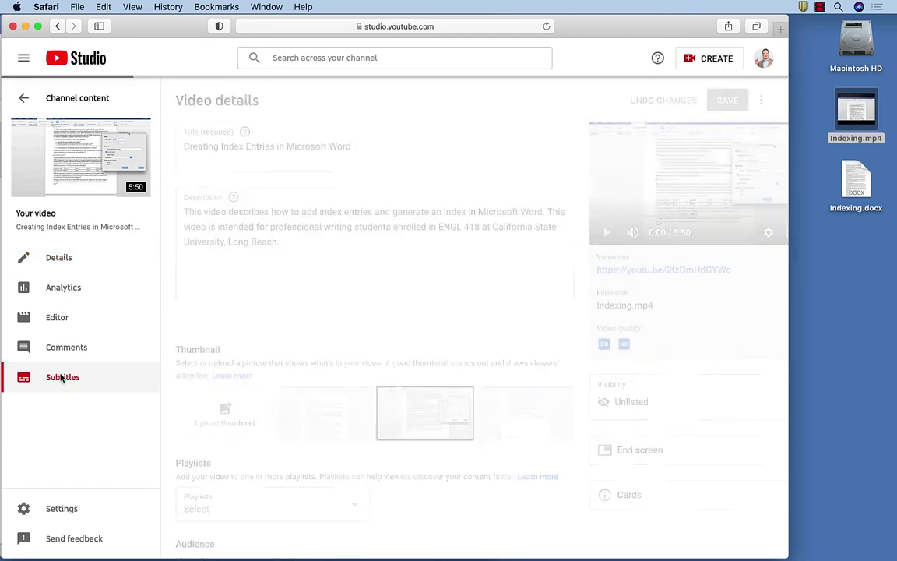
mouse_move(200, 185)
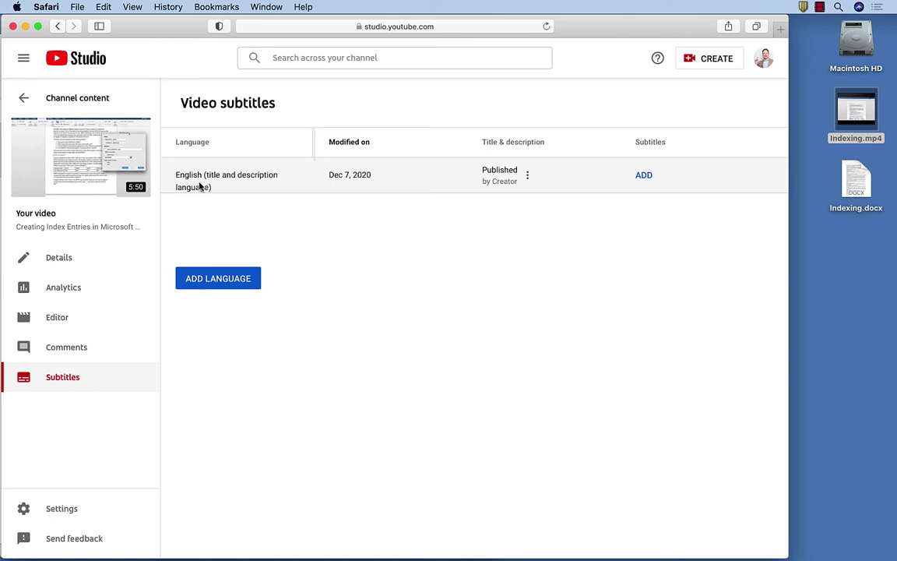
Step: Add English subtitles via Auto-sync, then copy the entire Word script text
left_click(644, 177)
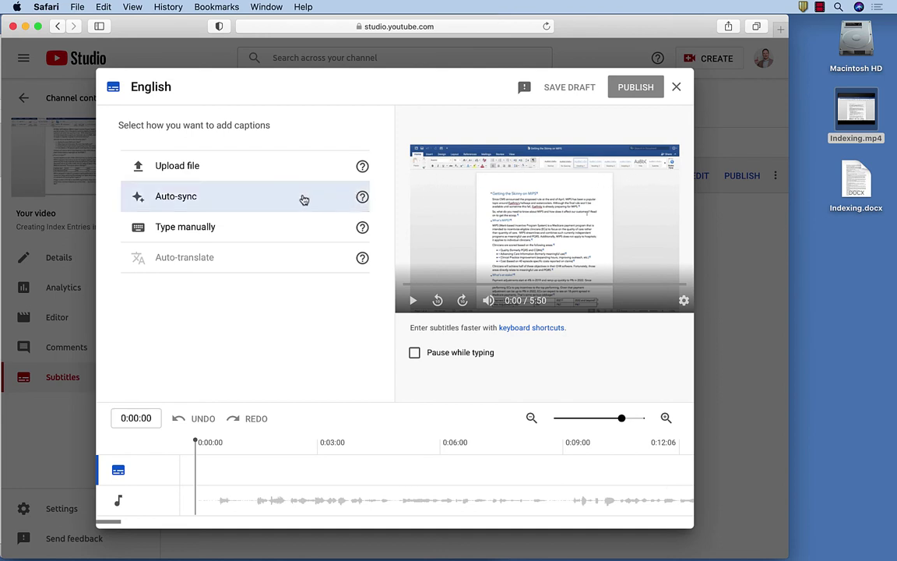
left_click(304, 200)
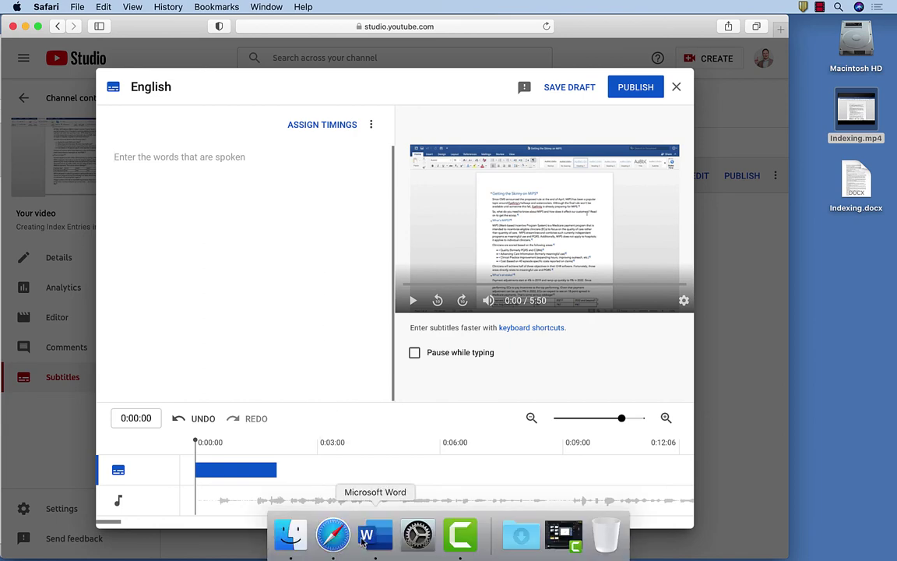
left_click(363, 535)
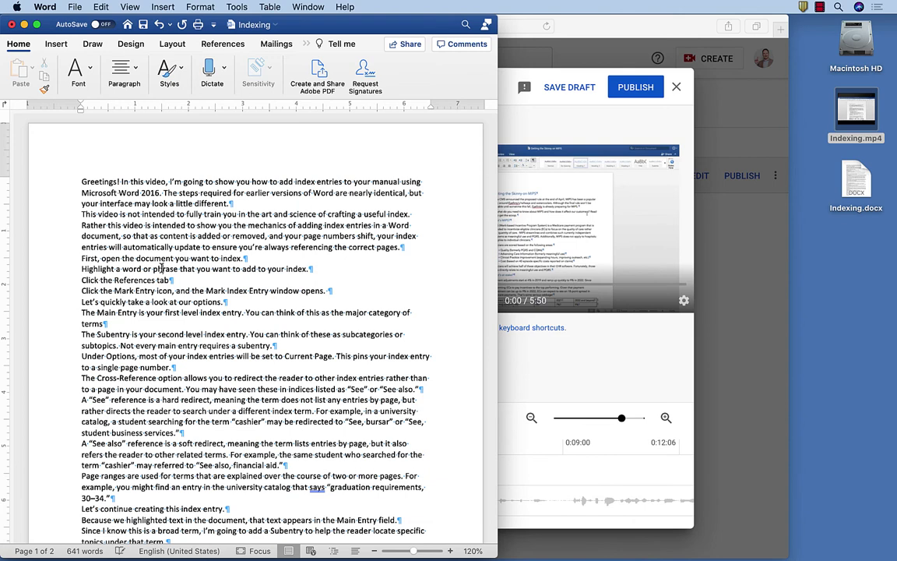
key("super+a")
key("super+c")
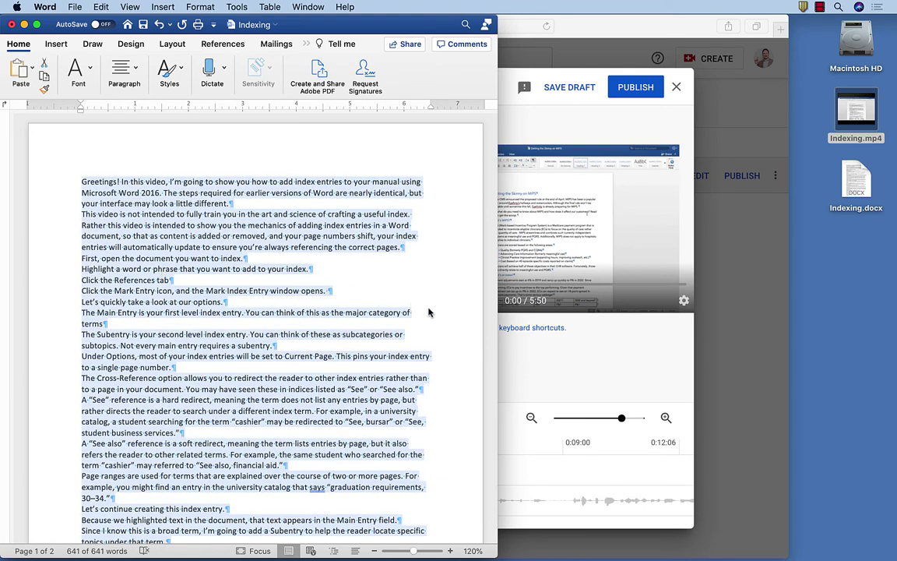
left_click(506, 311)
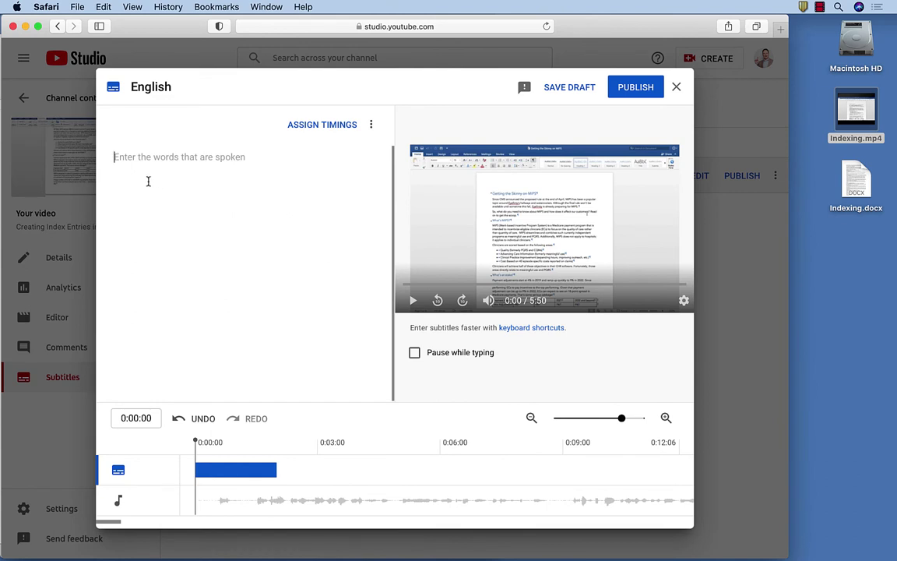
Step: Paste the script without its trailing blank line, assign timings, and save as draft
key("super+v")
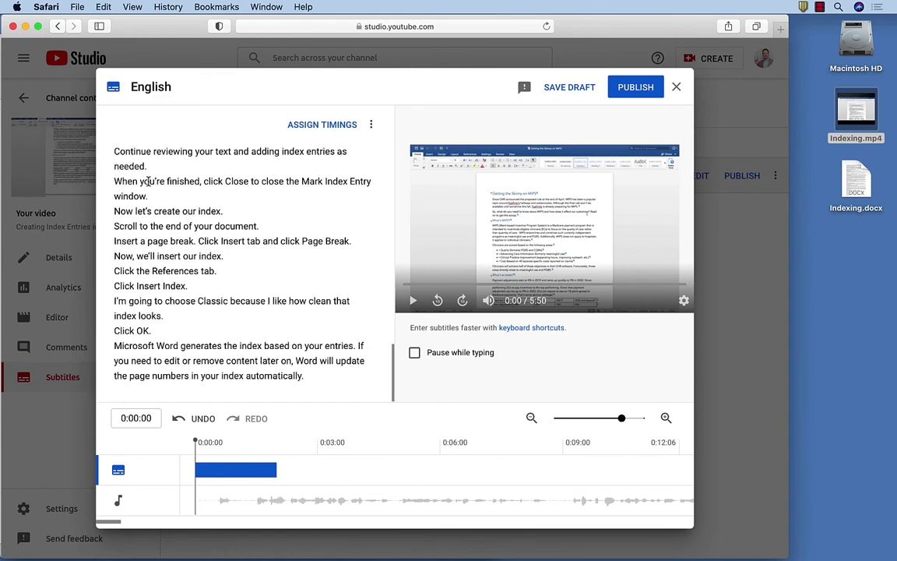
key("BackSpace")
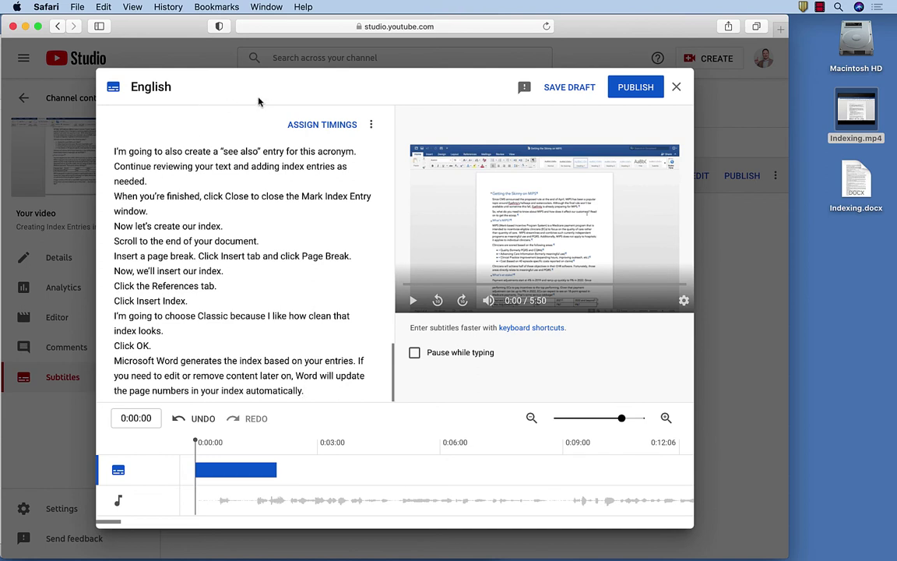
left_click(315, 126)
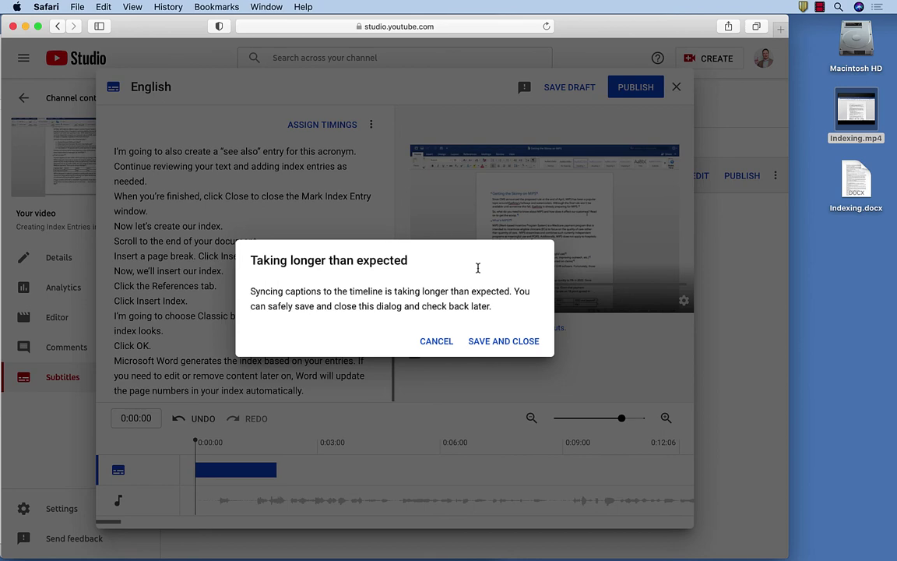
left_click(513, 342)
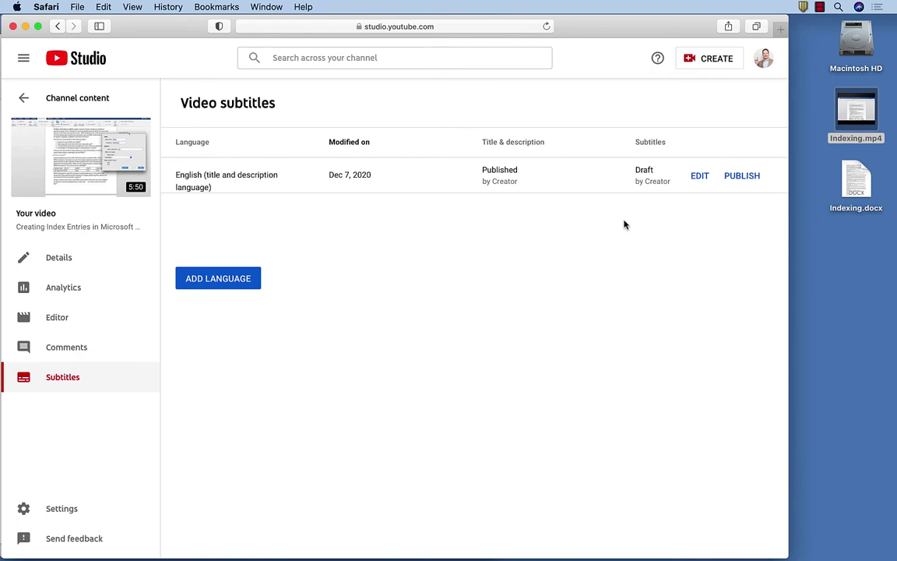
mouse_move(641, 185)
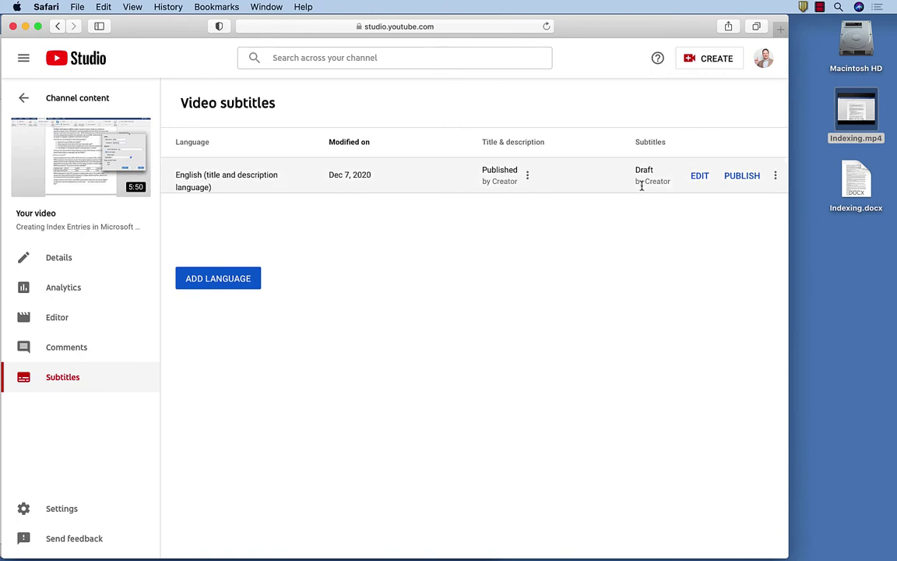
Step: Open the English draft, shorten the 'Microsoft Word 2016.' caption, and preview playback
left_click(700, 177)
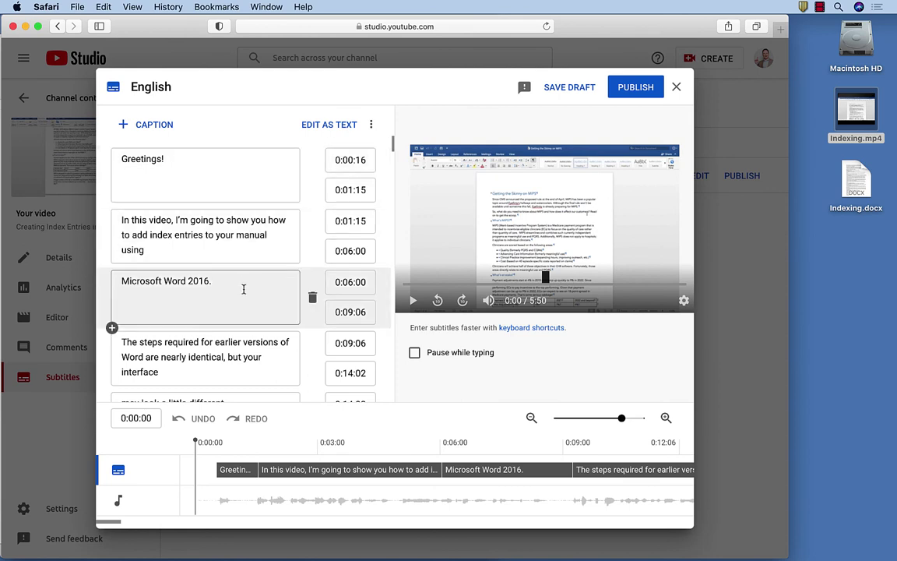
left_click(208, 282)
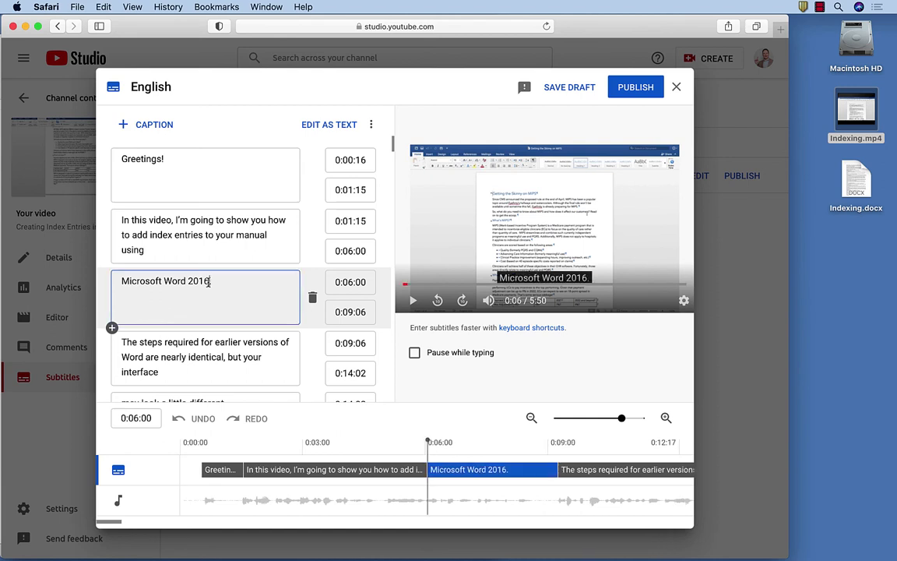
key("BackSpace")
key("BackSpace")
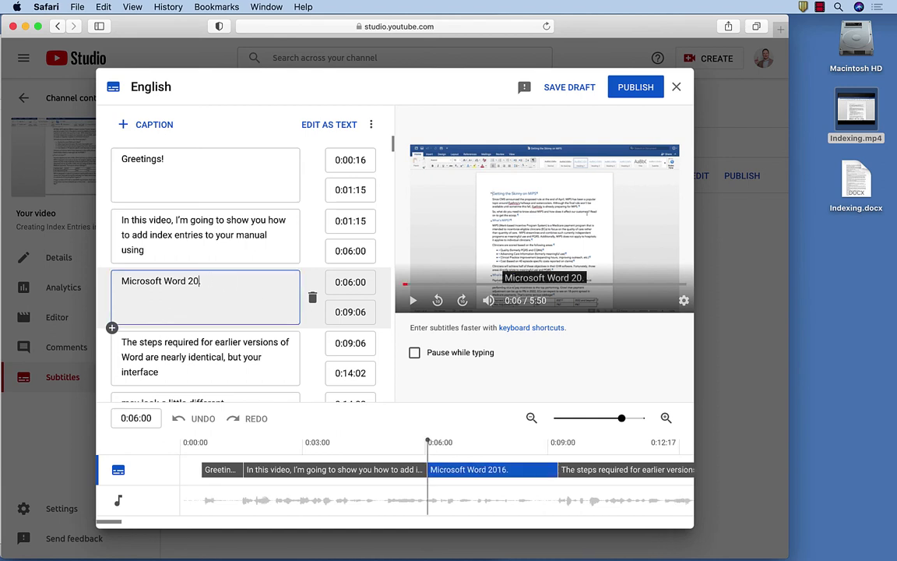
key("BackSpace")
key("BackSpace")
key("BackSpace")
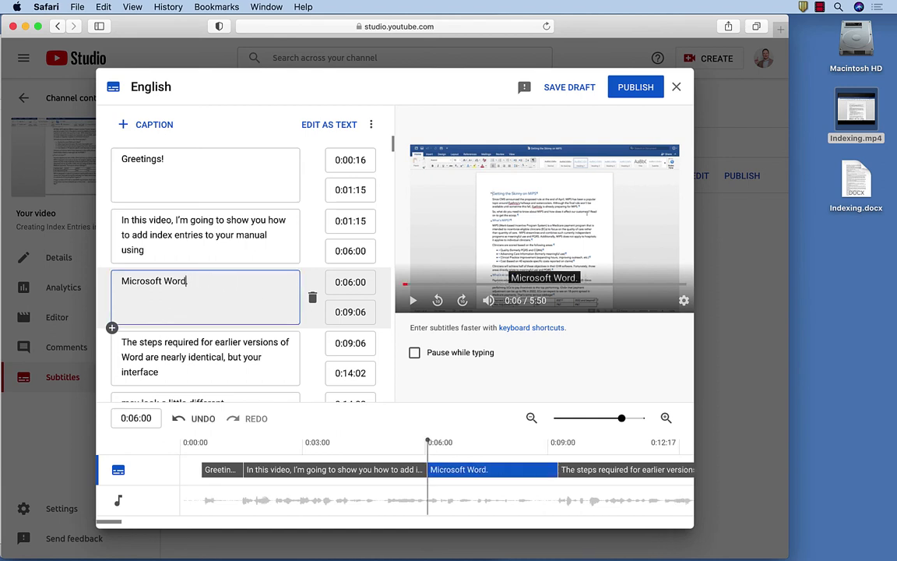
left_click(412, 301)
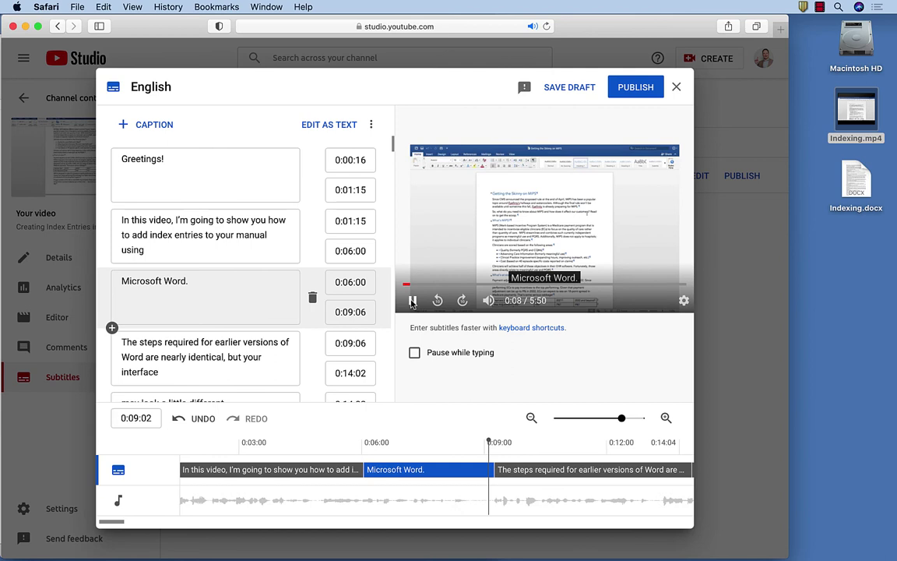
left_click(413, 301)
Step: Restore the caption to 'Microsoft Word 2016.' and replay from the Greetings! caption
left_click(204, 283)
key("BackSpace")
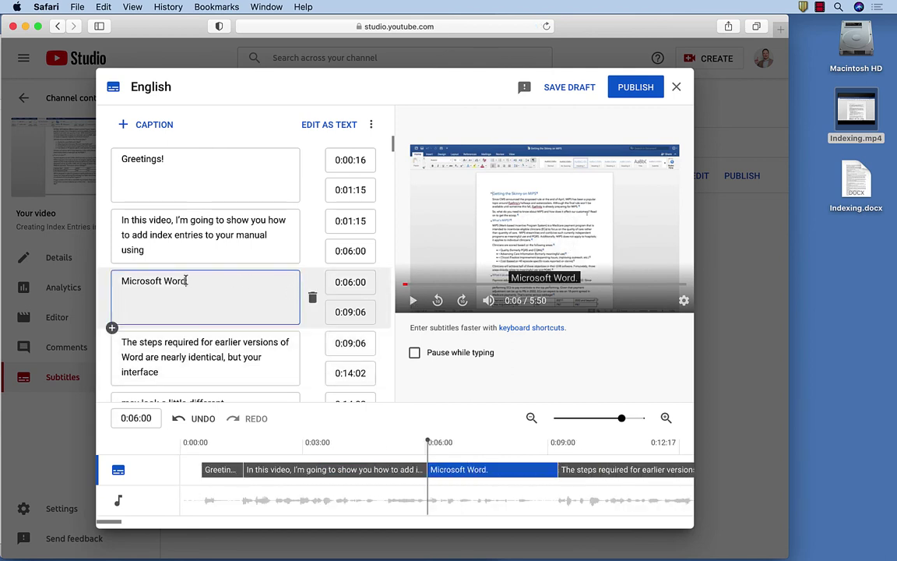
type("2016")
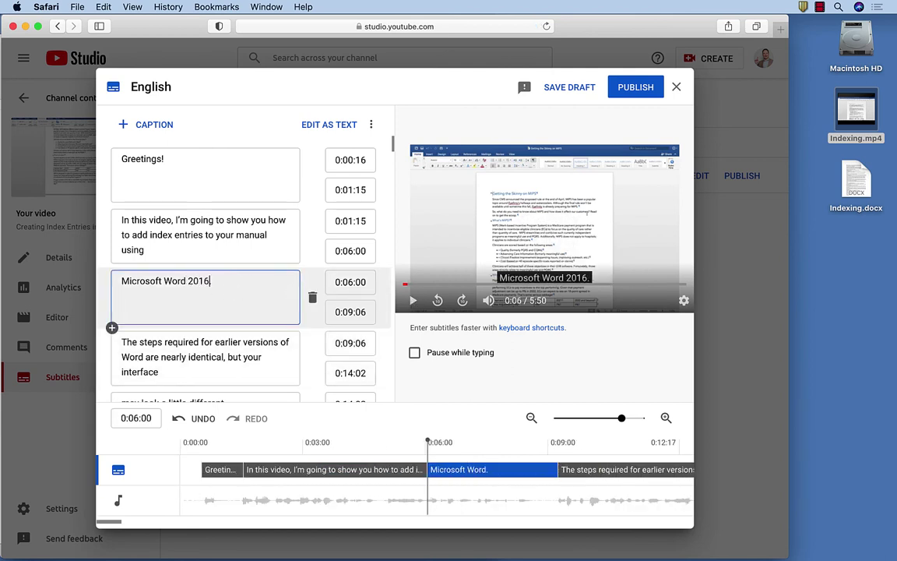
type(".")
left_click(132, 177)
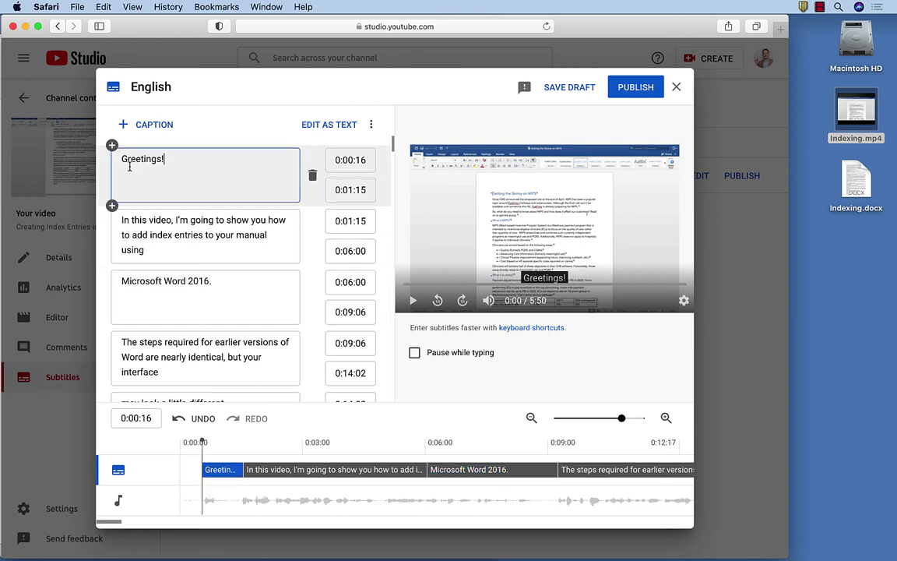
left_click(412, 304)
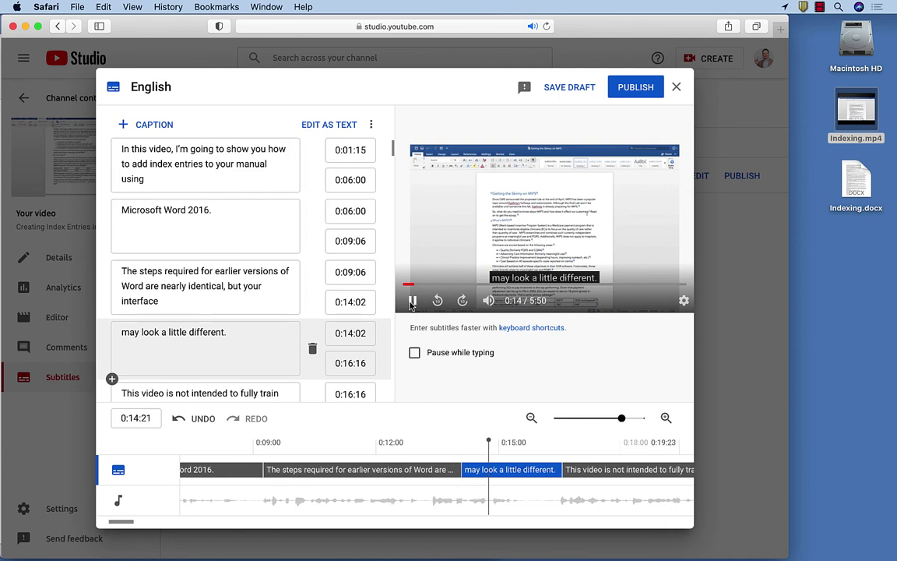
left_click(412, 302)
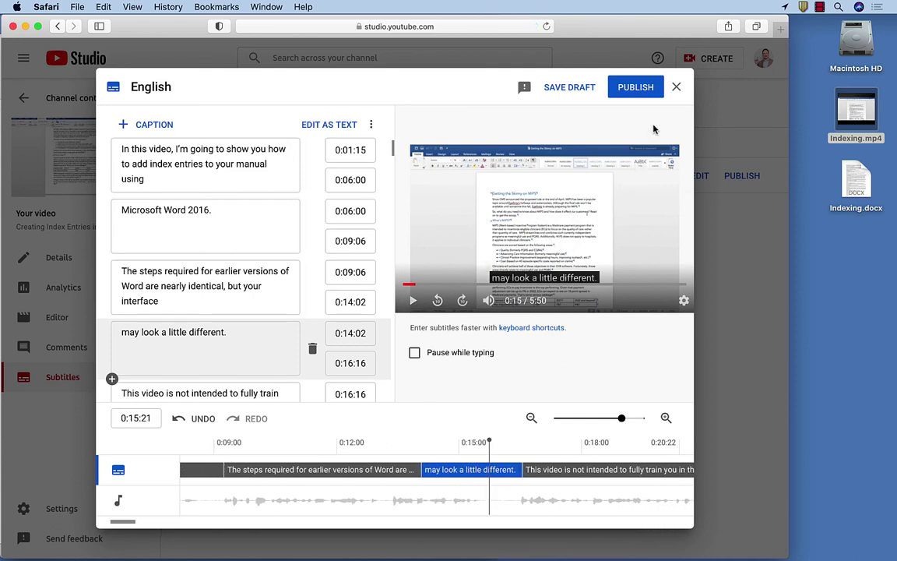
Step: Publish the auto-synced English captions from the subtitle editor
left_click(647, 89)
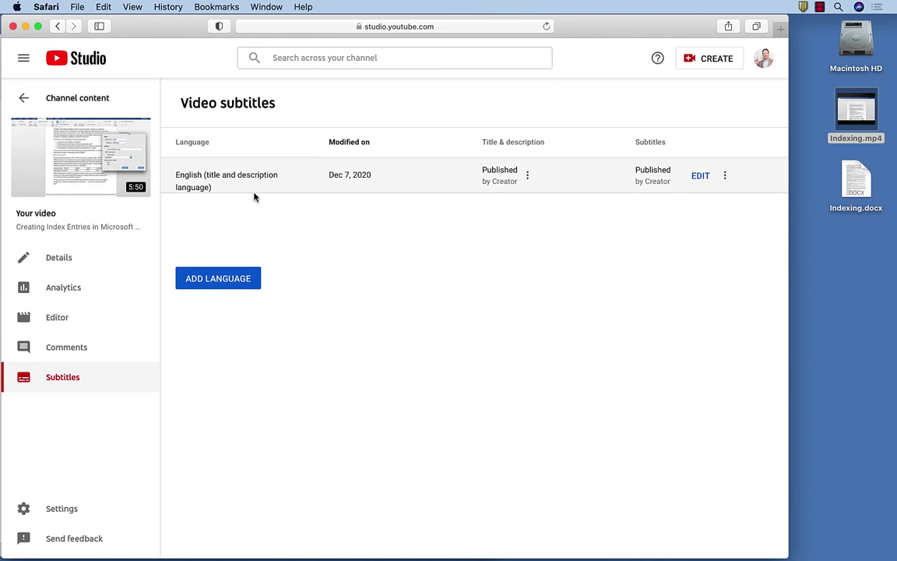
Step: Return to the video's Details page and copy the unlisted video's share link
left_click(56, 263)
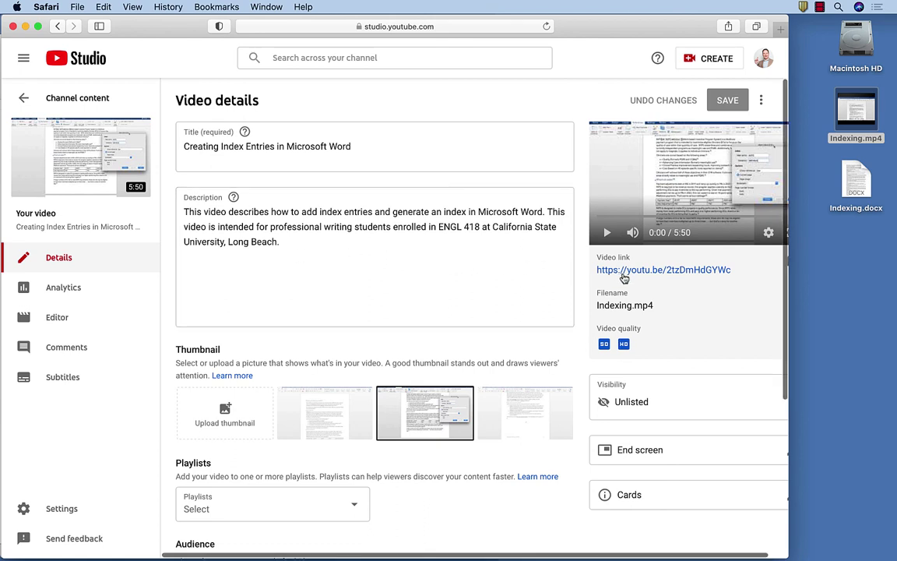
right_click(624, 272)
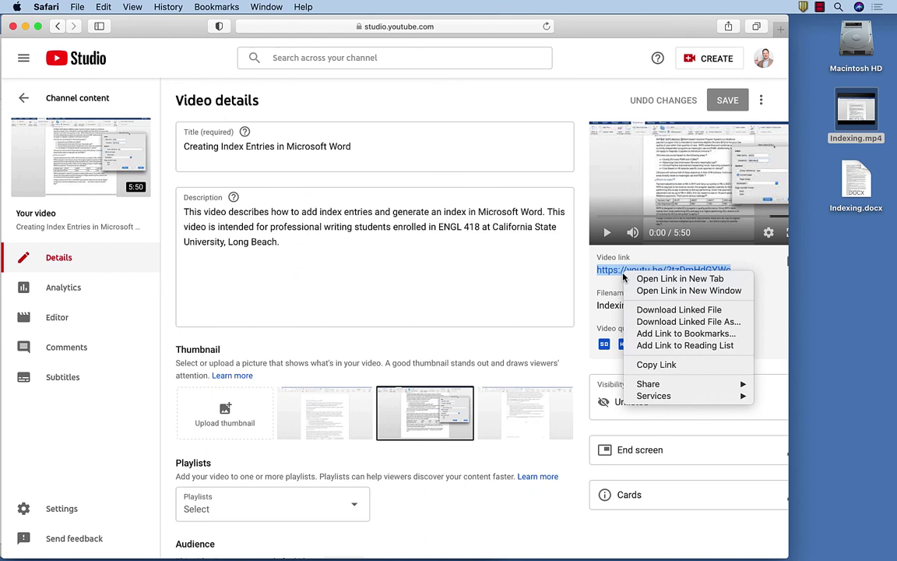
left_click(647, 366)
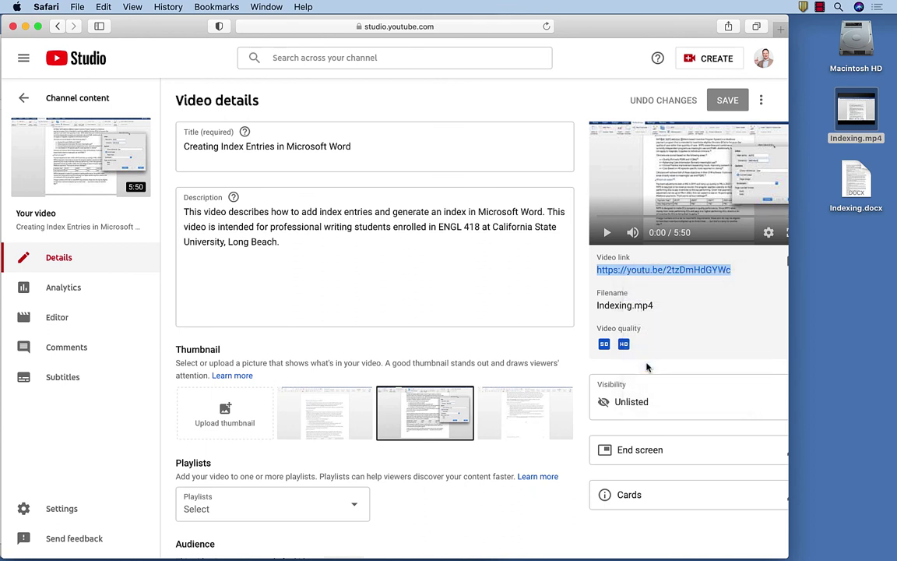